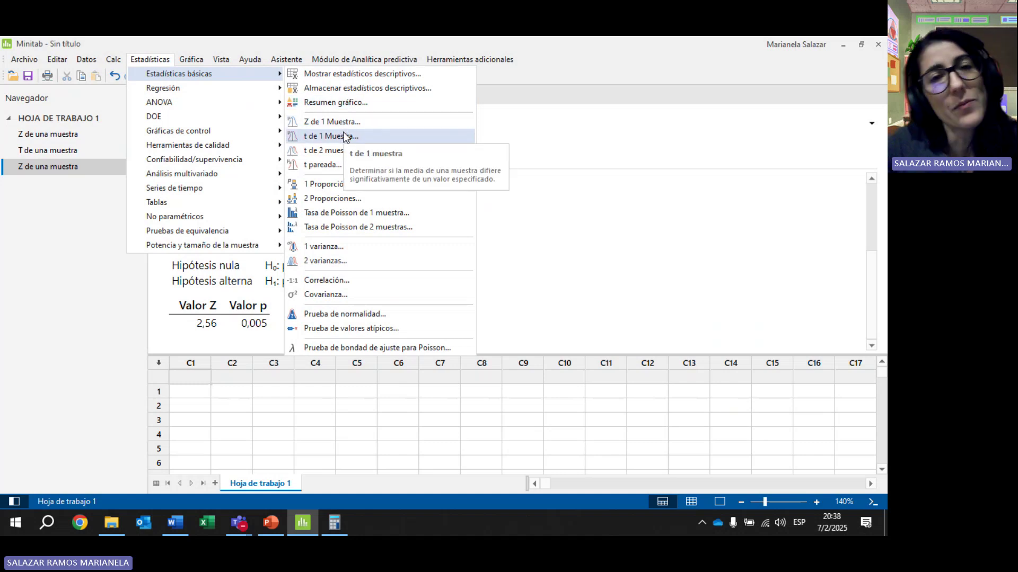
Start a one-sample proportion test and set its data source to Datos resumidos.
{"action": "left_click", "coordinate": [325, 186]}
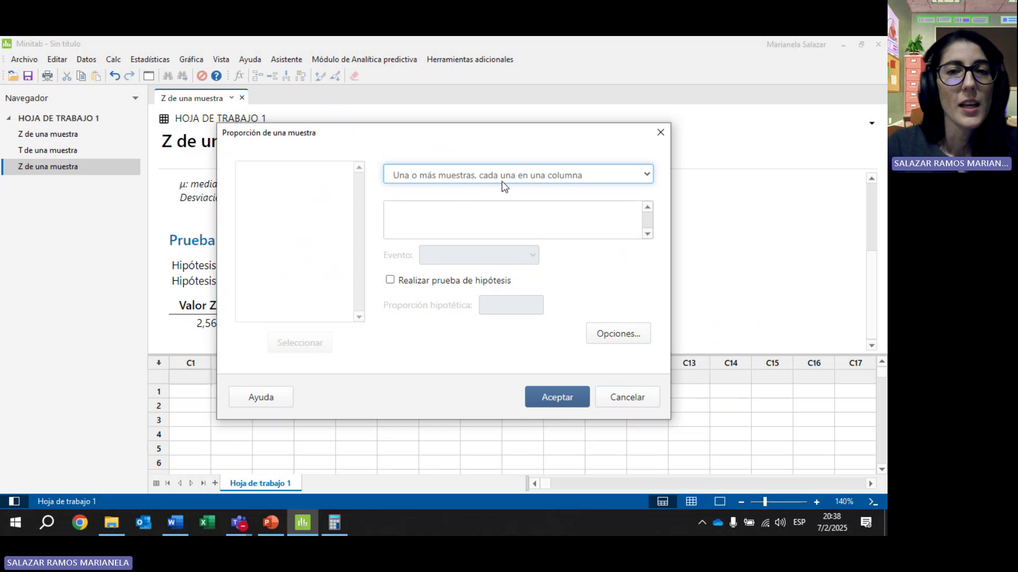
{"action": "left_click", "coordinate": [501, 179]}
{"action": "left_click", "coordinate": [481, 203]}
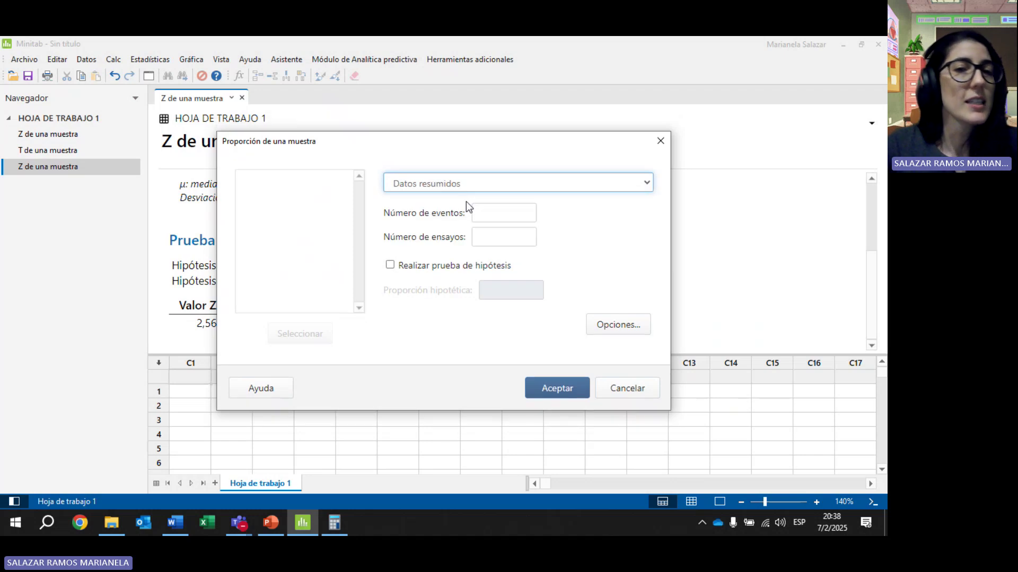
Check the example data on the Ejemplo 1 - Solución slide in PowerPoint and enter 12 events and 20 trials in Minitab.
{"action": "left_click", "coordinate": [512, 211]}
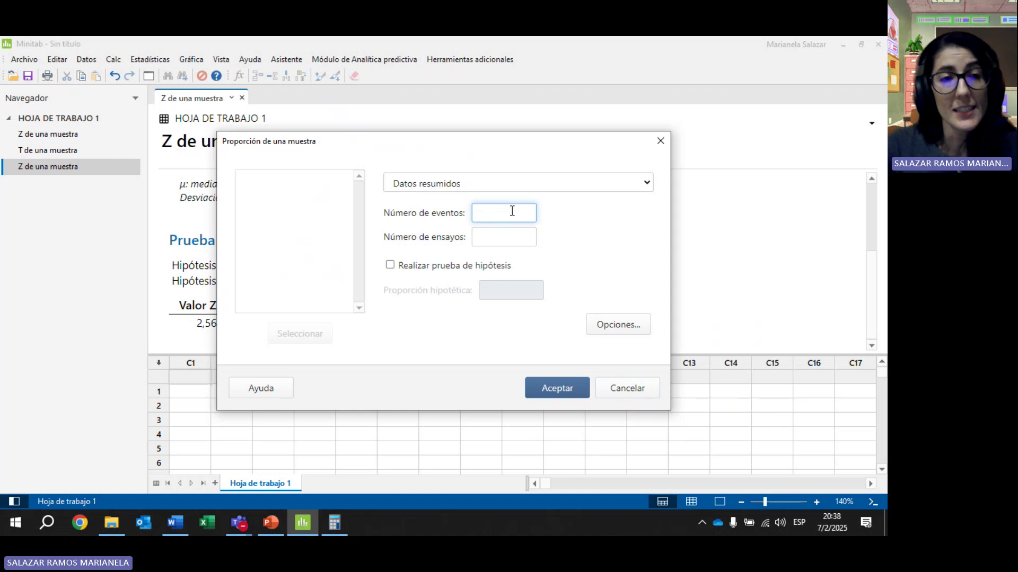
{"action": "left_click", "coordinate": [271, 523]}
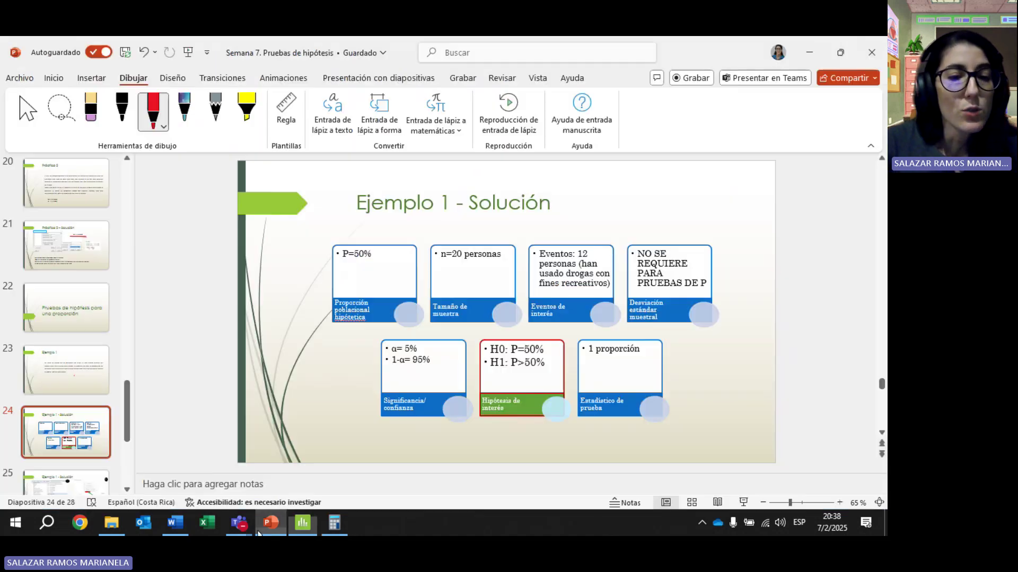
{"action": "left_click", "coordinate": [742, 502]}
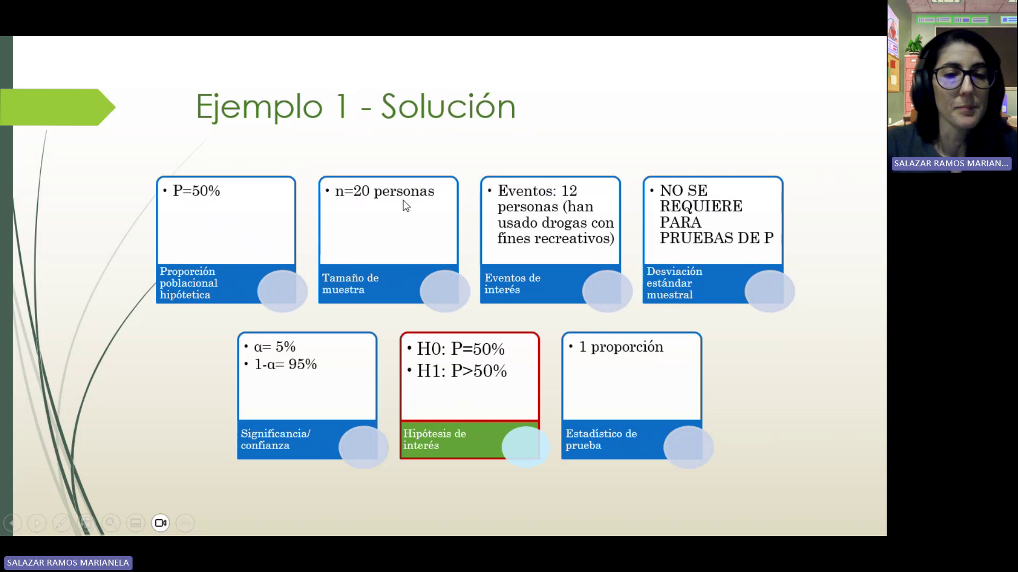
{"action": "key", "text": "Escape"}
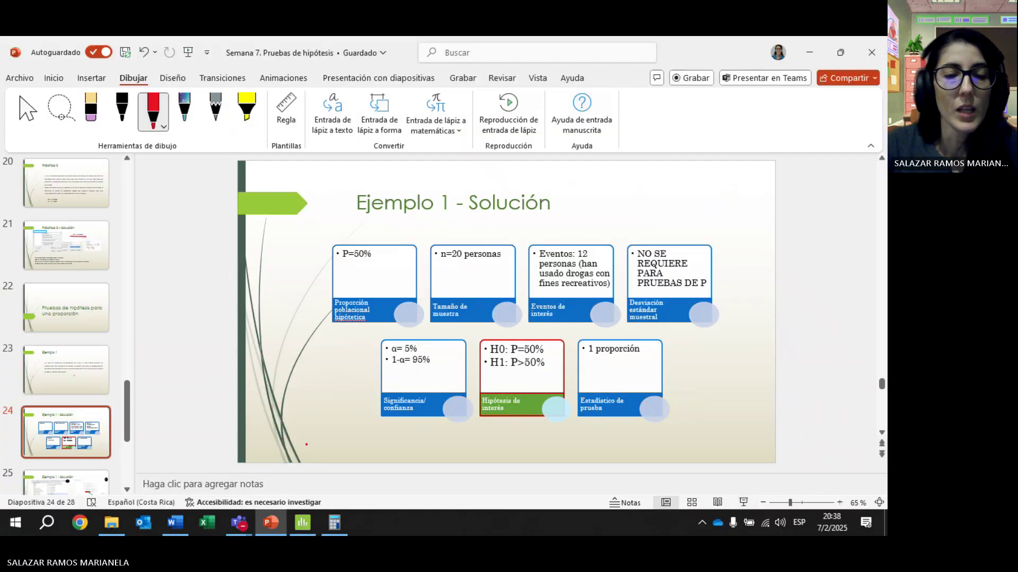
{"action": "left_click", "coordinate": [303, 524]}
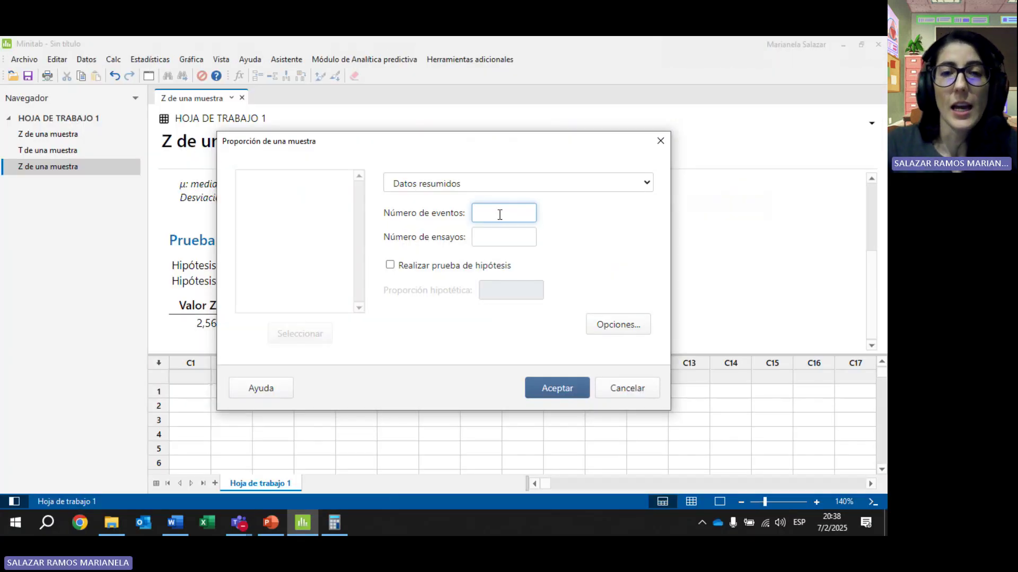
{"action": "type", "text": "12"}
{"action": "left_click", "coordinate": [500, 236]}
{"action": "type", "text": "60"}
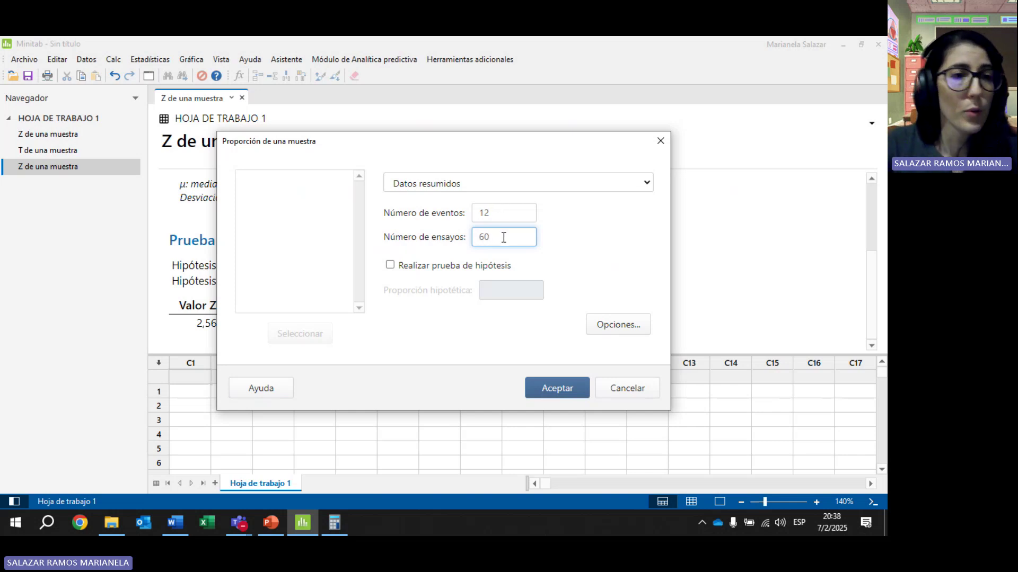
{"action": "left_click_drag", "start_coordinate": [501, 237], "coordinate": [399, 233]}
{"action": "type", "text": "02"}
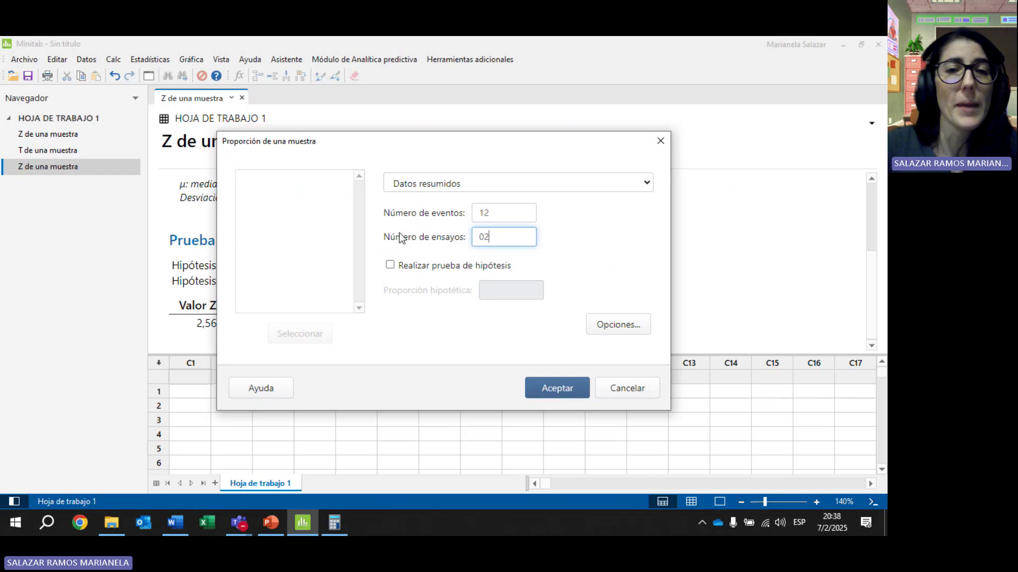
{"action": "key", "text": "BackSpace"}
{"action": "key", "text": "BackSpace"}
{"action": "type", "text": "20"}
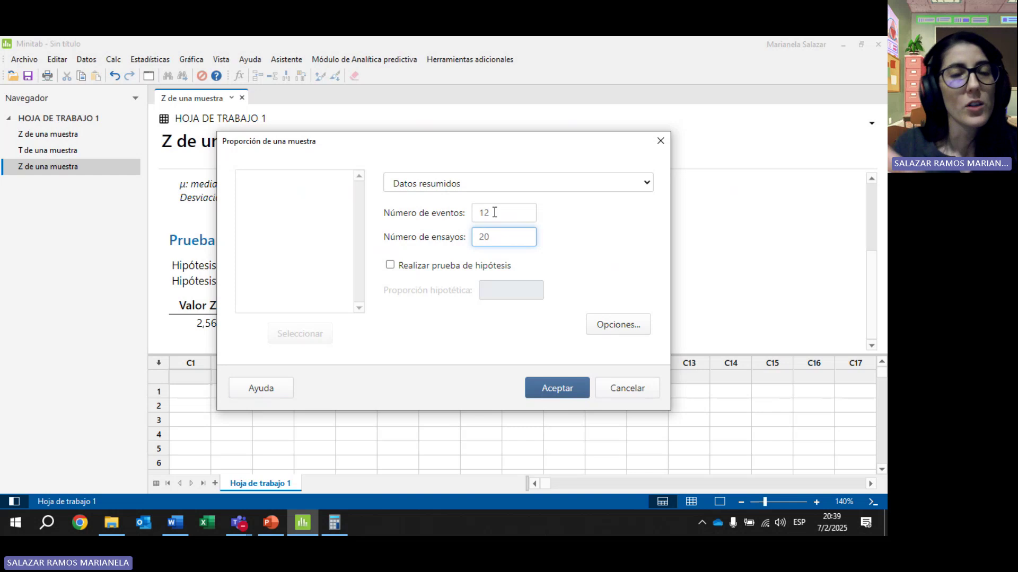
Enable the hypothesis test and set the hypothetical proportion to 0,50, consulting the PowerPoint solution slide for the value.
{"action": "left_click", "coordinate": [406, 267]}
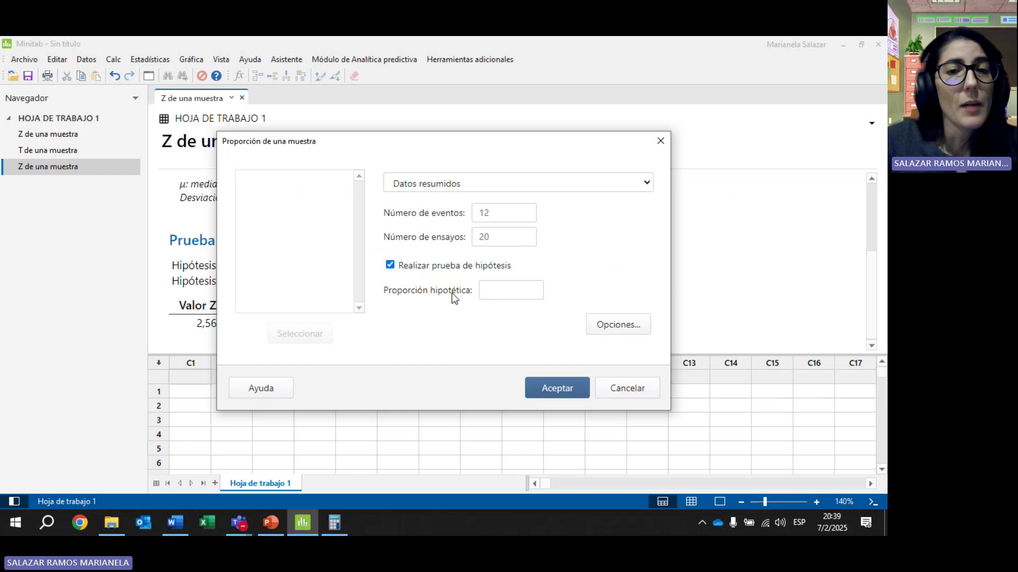
{"action": "left_click", "coordinate": [500, 289]}
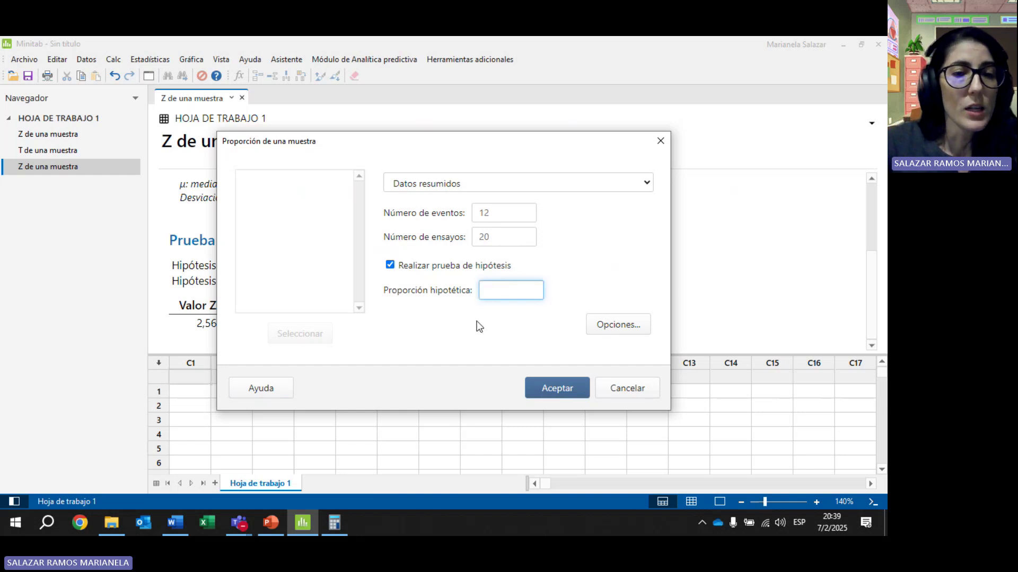
{"action": "left_click", "coordinate": [268, 523]}
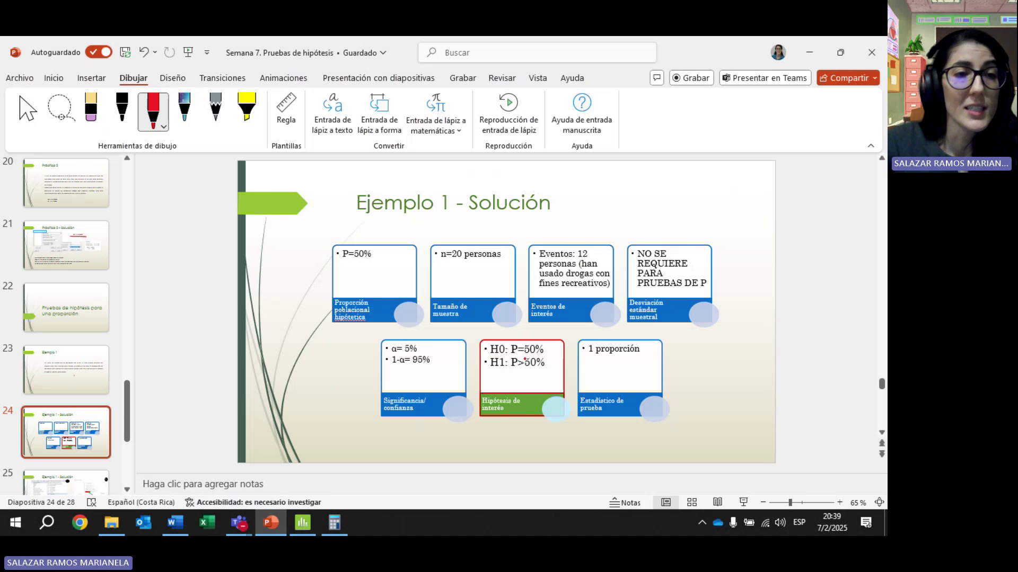
{"action": "left_click", "coordinate": [303, 523]}
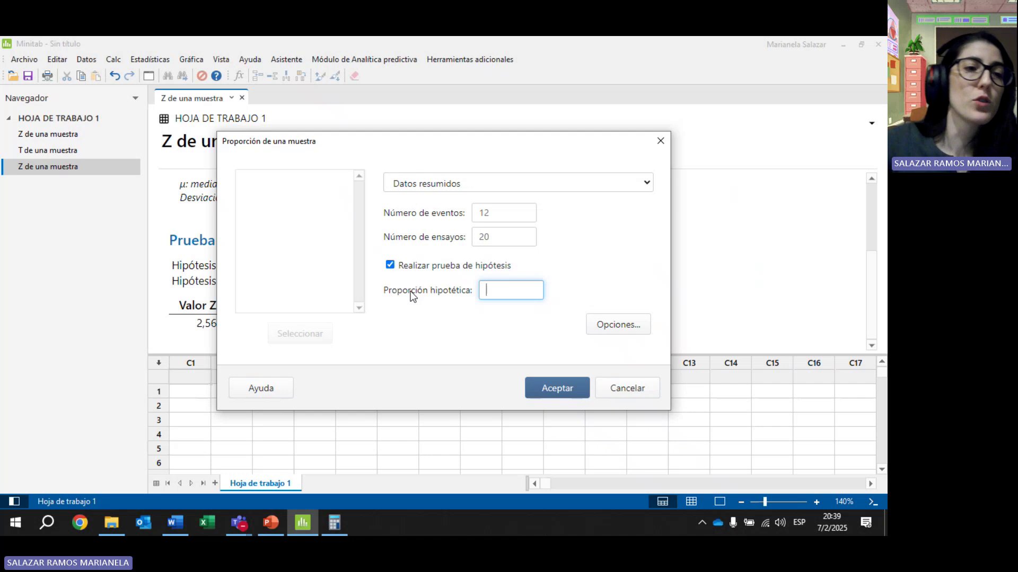
{"action": "type", "text": "0."}
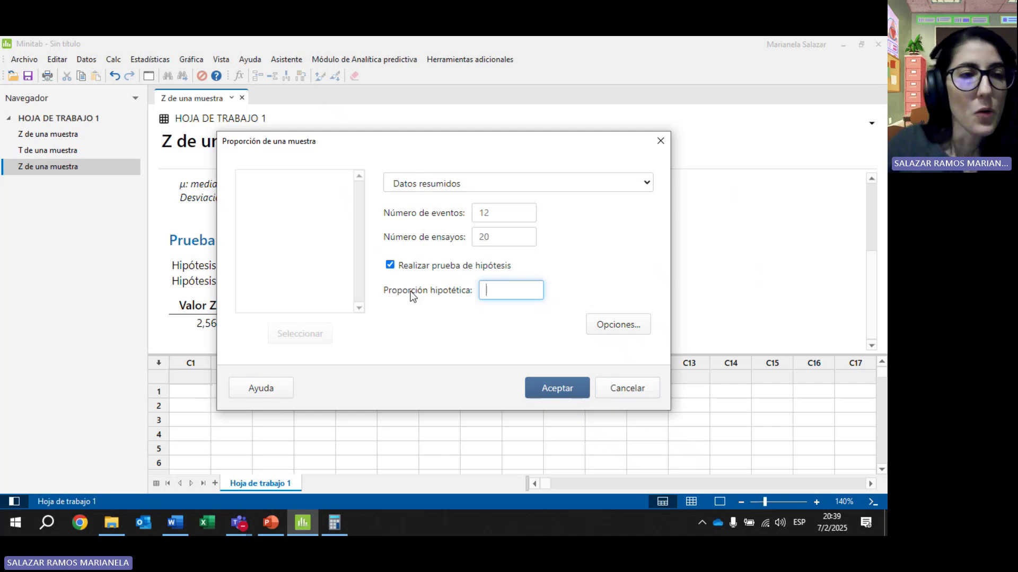
{"action": "type", "text": "50"}
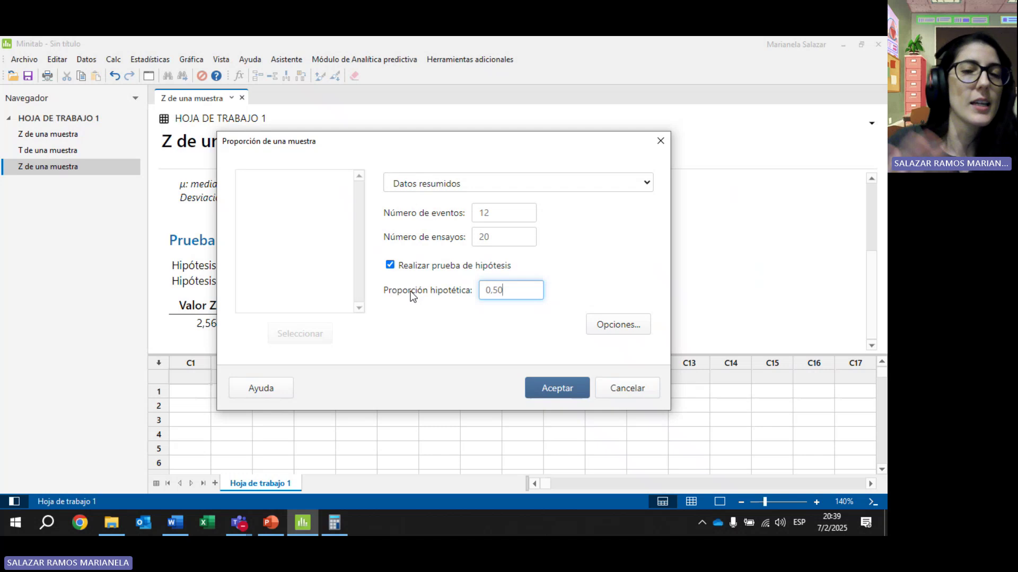
Check the hypotheses in PowerPoint, set the alternative hypothesis to Proporción > proporción hipotética in Minitab, and run the test.
{"action": "left_click", "coordinate": [607, 323]}
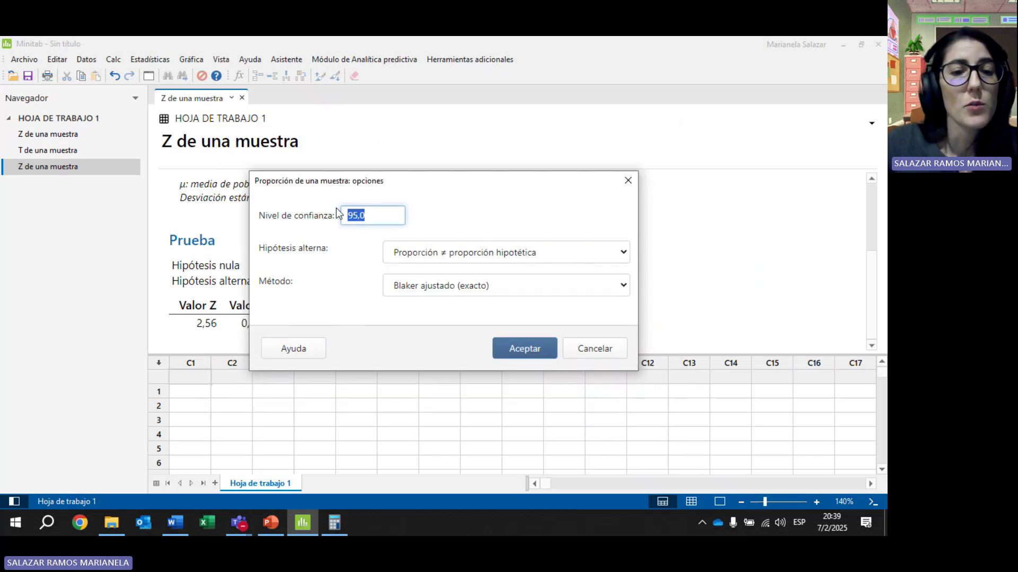
{"action": "left_click", "coordinate": [272, 522]}
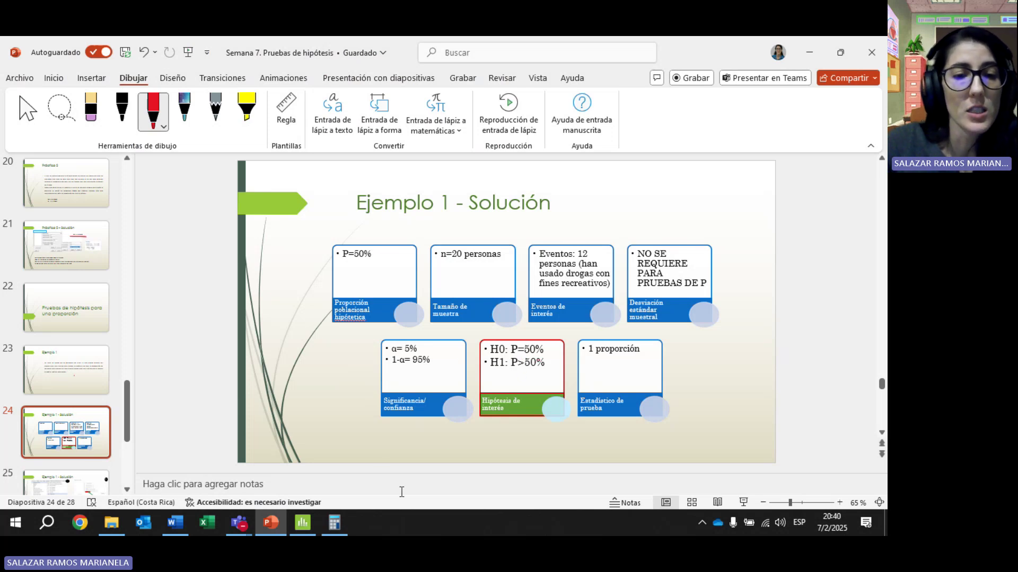
{"action": "left_click", "coordinate": [302, 522]}
{"action": "left_click", "coordinate": [520, 256]}
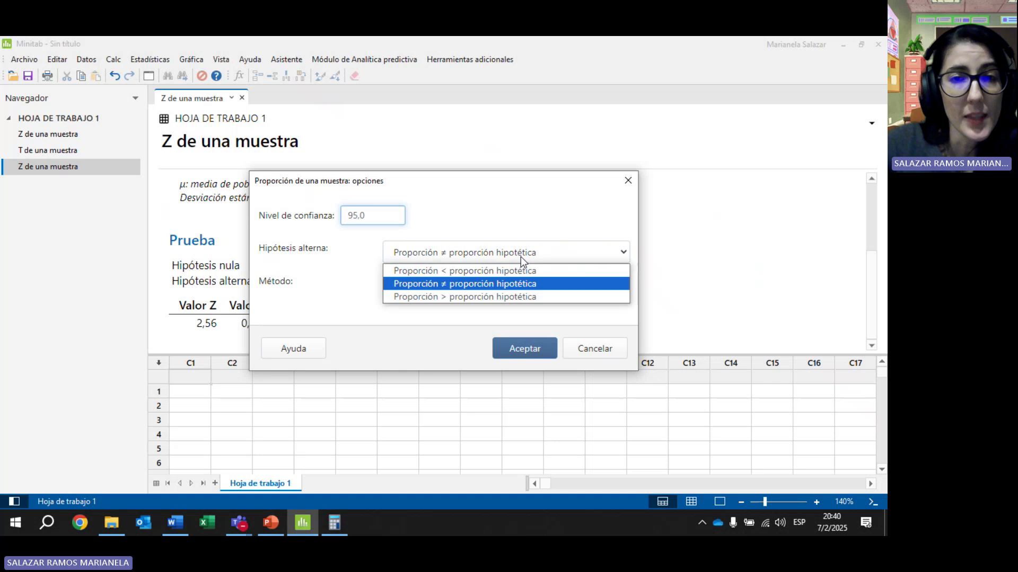
{"action": "left_click", "coordinate": [480, 297]}
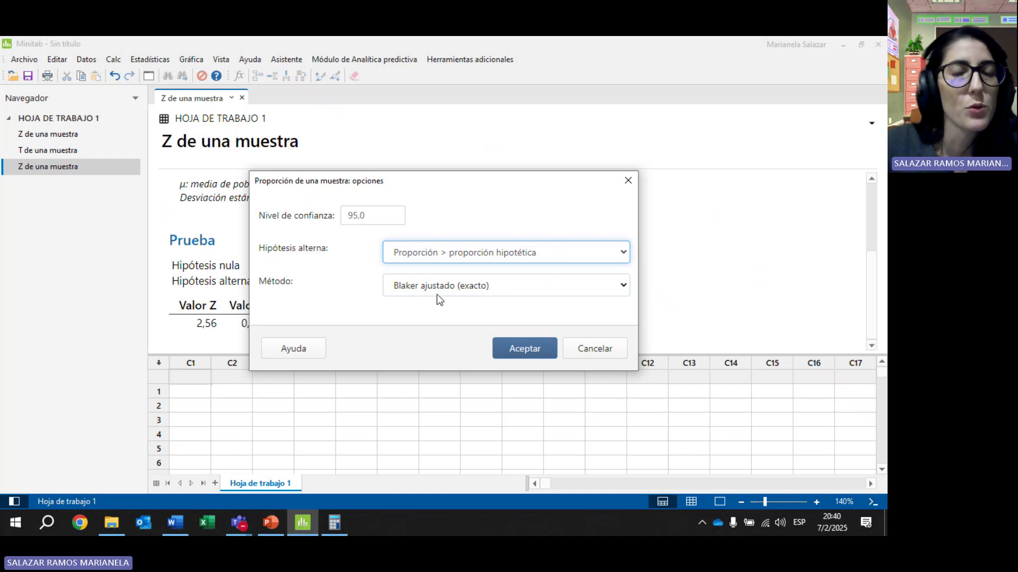
{"action": "left_click", "coordinate": [523, 348]}
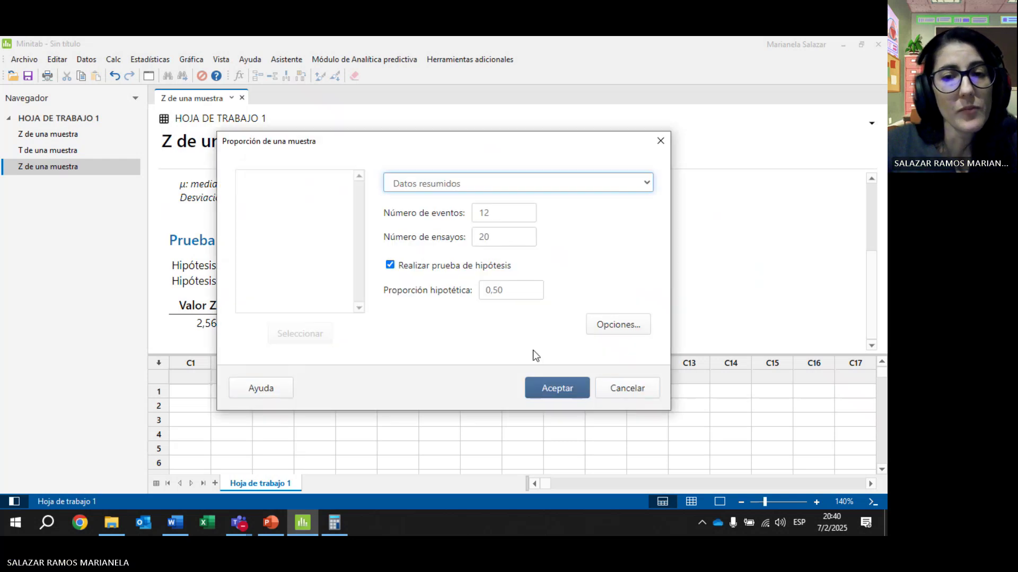
{"action": "left_click", "coordinate": [553, 389]}
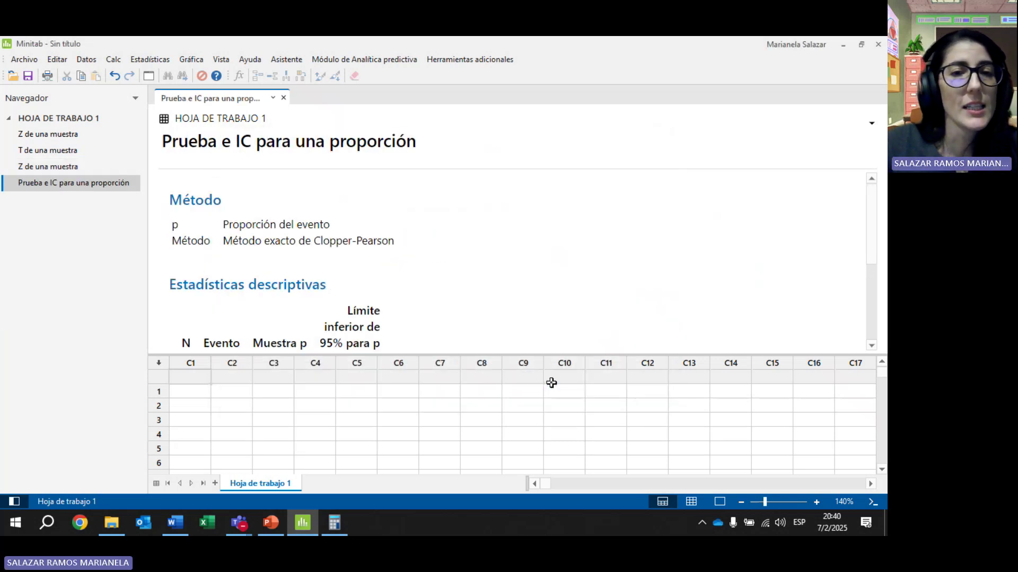
Review the test's descriptive statistics and p-value, comparing them with the hypotheses on the PowerPoint slide.
{"action": "scroll", "coordinate": [314, 235], "scroll_direction": "down", "scroll_amount": 2}
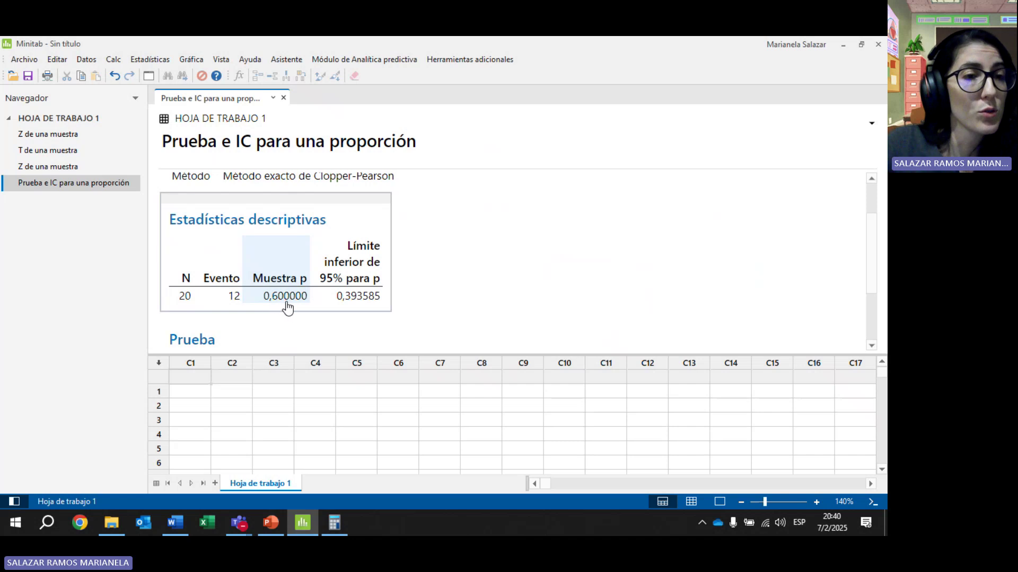
{"action": "scroll", "coordinate": [287, 307], "scroll_direction": "down", "scroll_amount": 3}
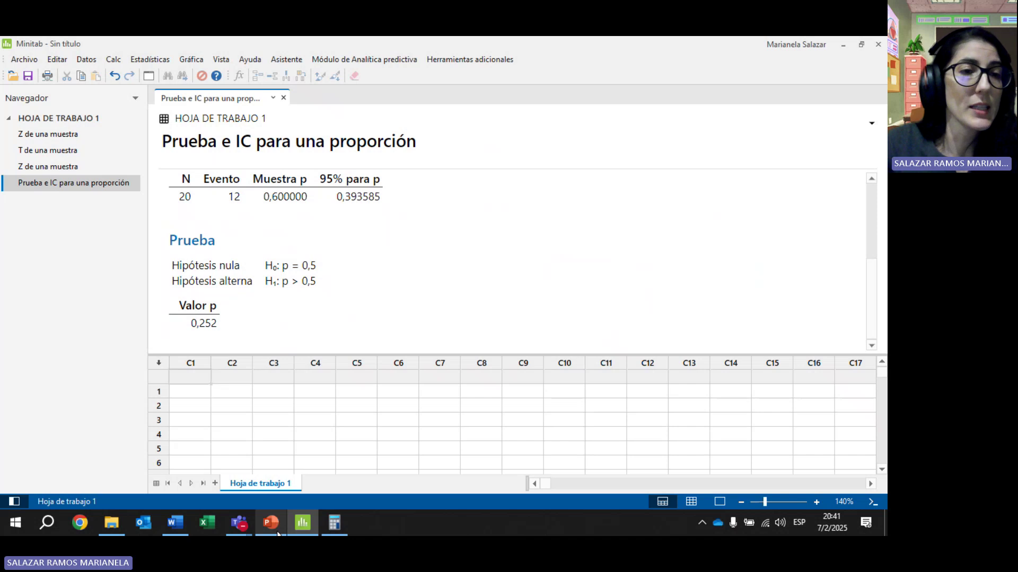
{"action": "left_click", "coordinate": [280, 533]}
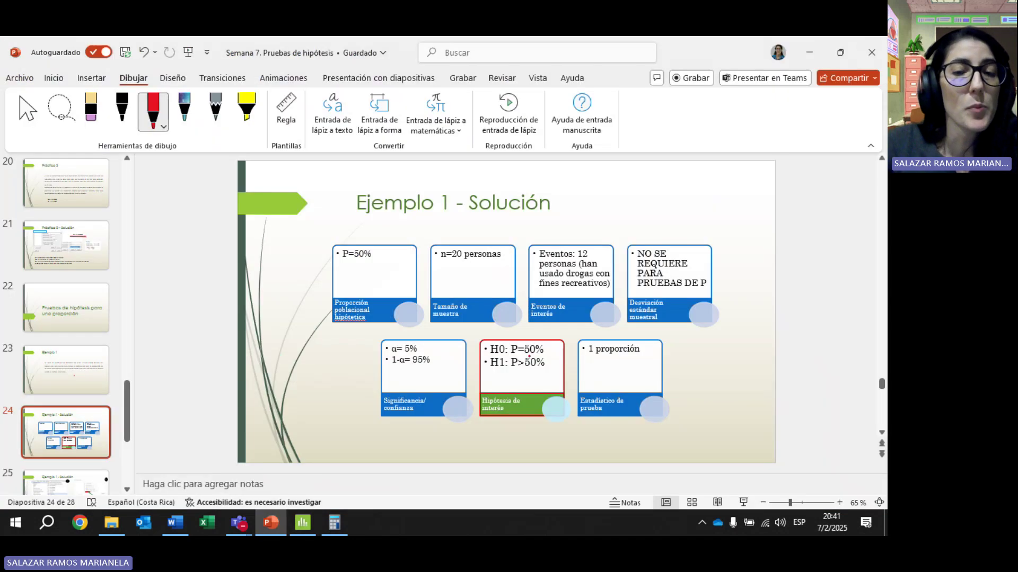
{"action": "left_click", "coordinate": [302, 523]}
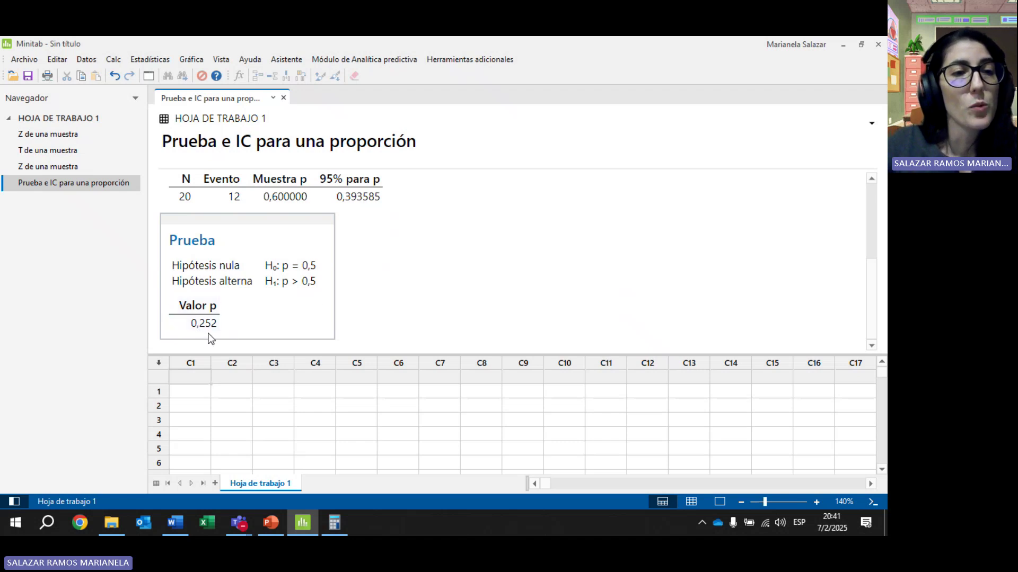
Switch to PowerPoint and present the Ejemplo 1 - Solución slide with the Minitab procedure and conclusion.
{"action": "left_click", "coordinate": [271, 522]}
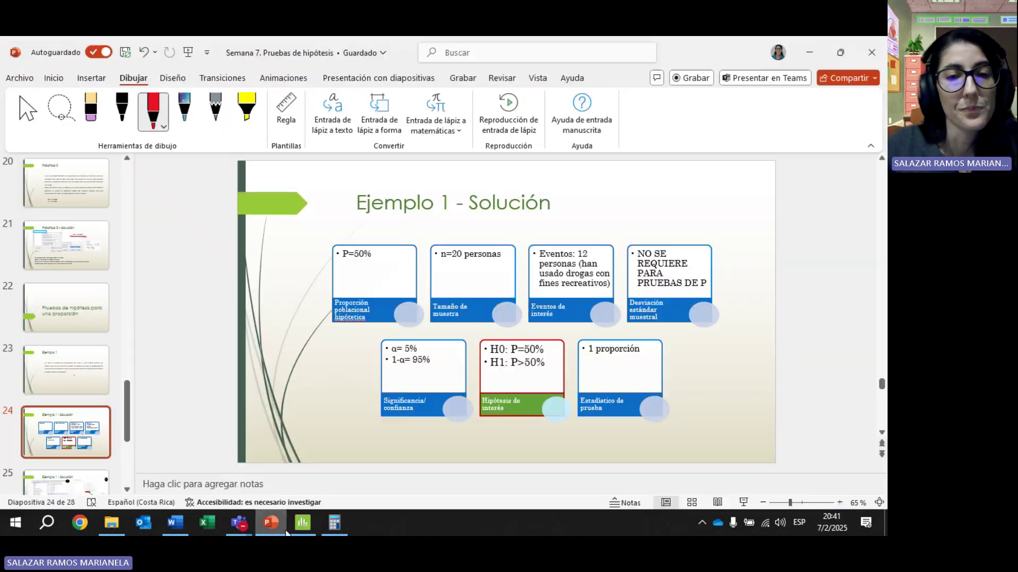
{"action": "left_click", "coordinate": [745, 502]}
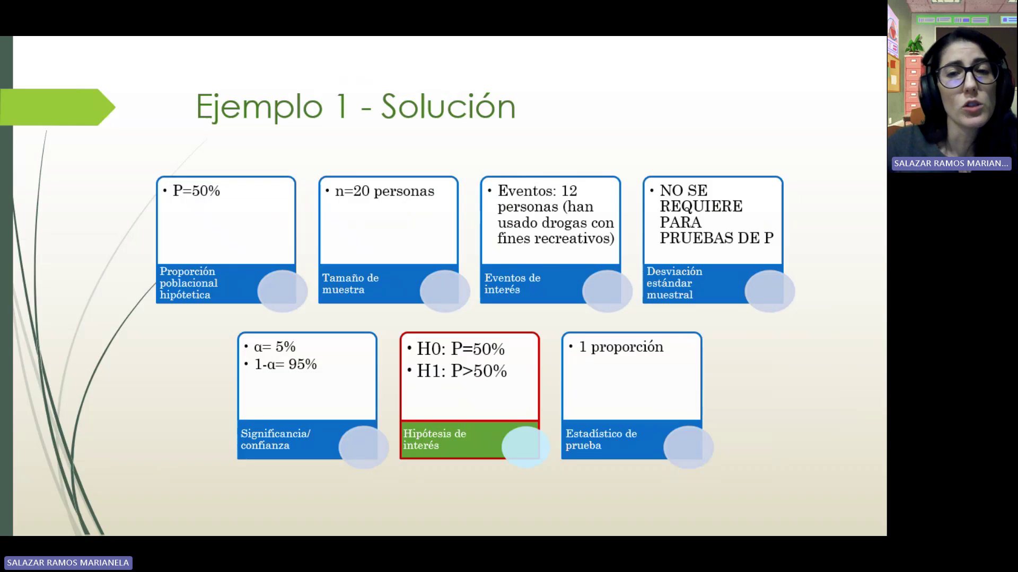
{"action": "key", "text": "Right"}
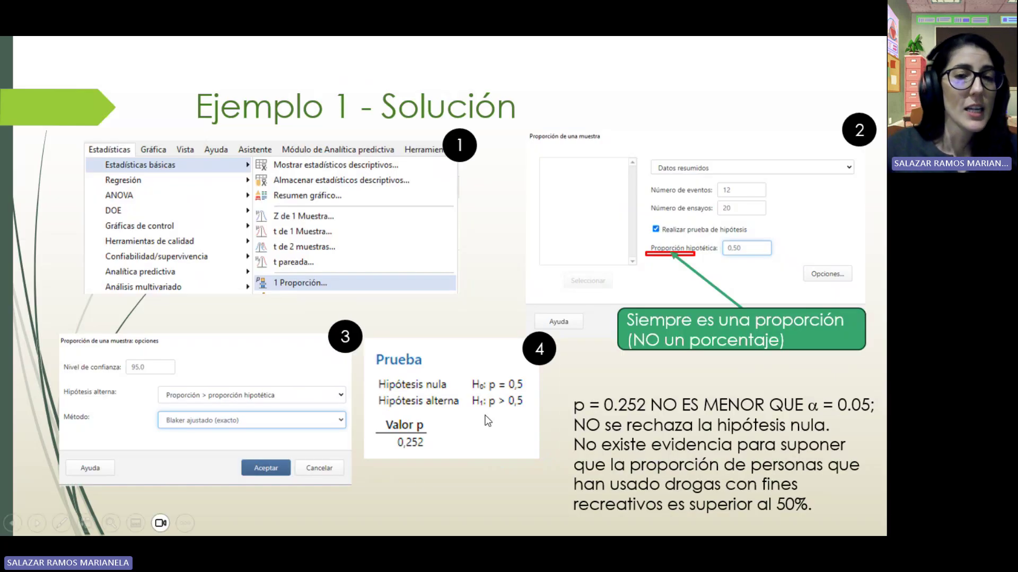